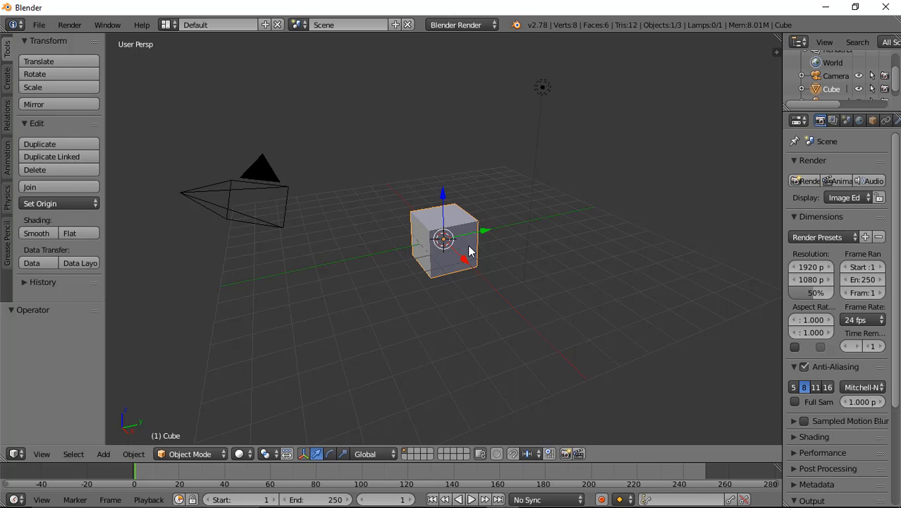
# Step: Delete the default cube from the scene
pyautogui.press('x')
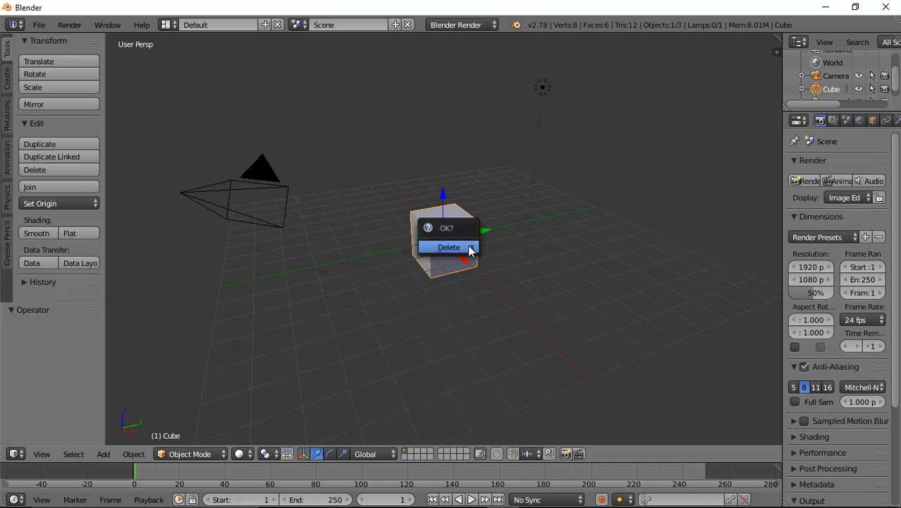
pyautogui.click(448, 247)
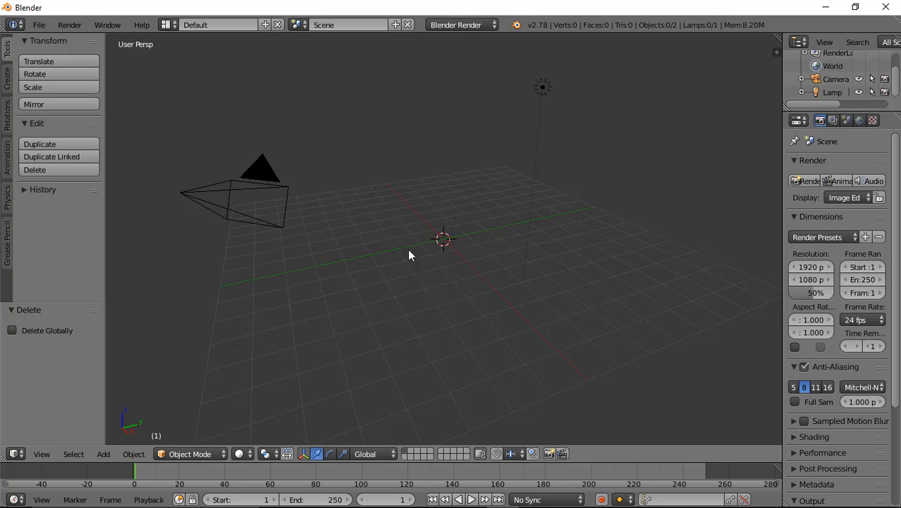
# Step: Orbit the view to look at the empty grid and add a UV sphere primitive
pyautogui.click(363, 339)
pyautogui.moveTo(497, 298); pyautogui.dragTo(470, 258, button='middle')
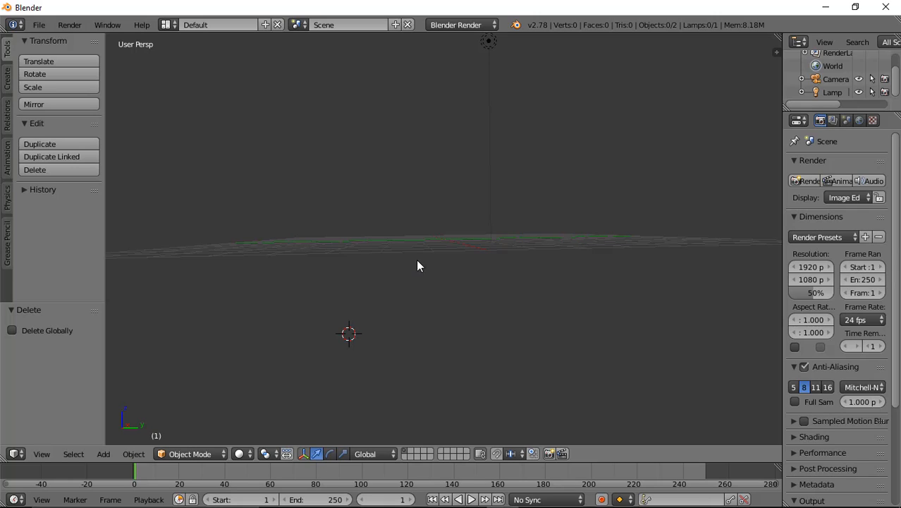
pyautogui.click(340, 153)
pyautogui.moveTo(444, 182); pyautogui.dragTo(443, 217, button='middle')
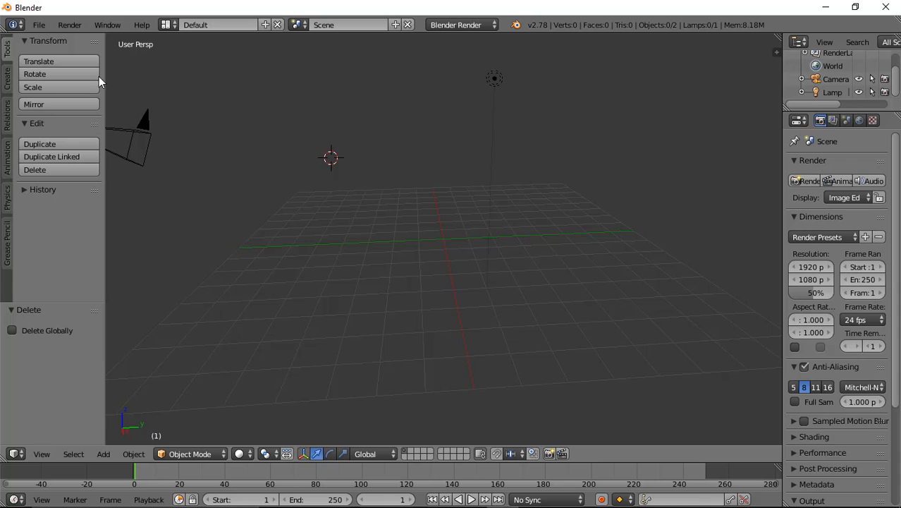
pyautogui.click(5, 80)
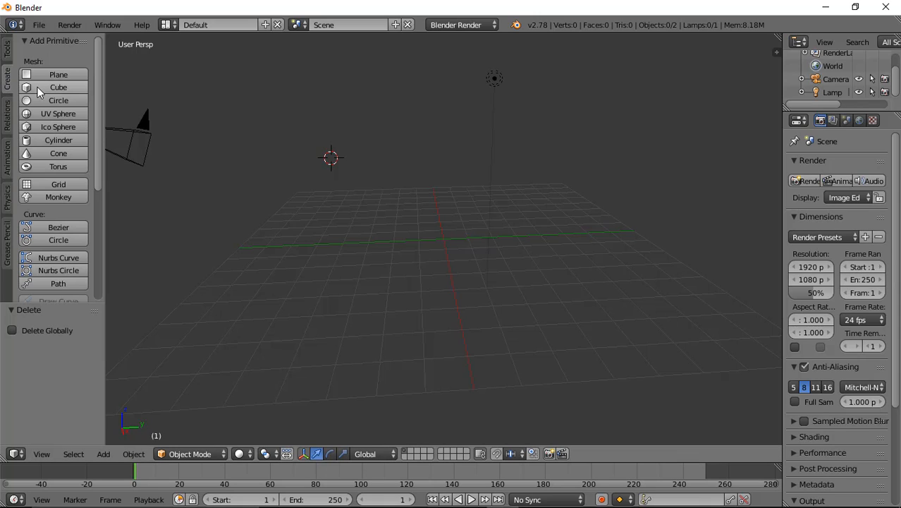
pyautogui.click(76, 113)
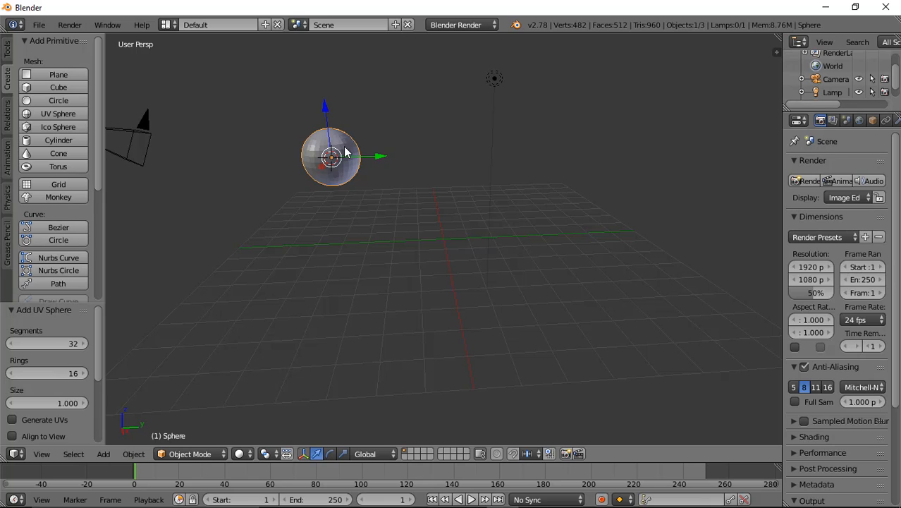
# Step: Grab the sphere and move it freely around the viewport, then cancel the second move
pyautogui.press('g')
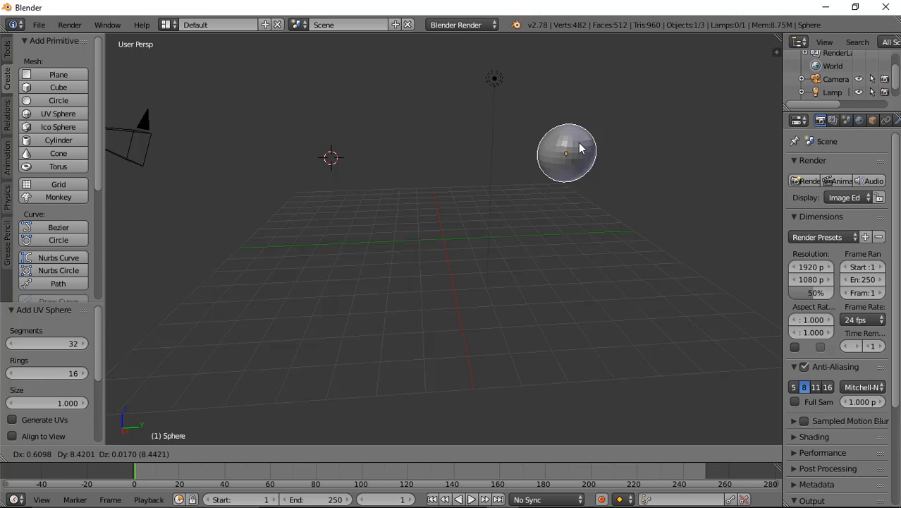
pyautogui.click(580, 148)
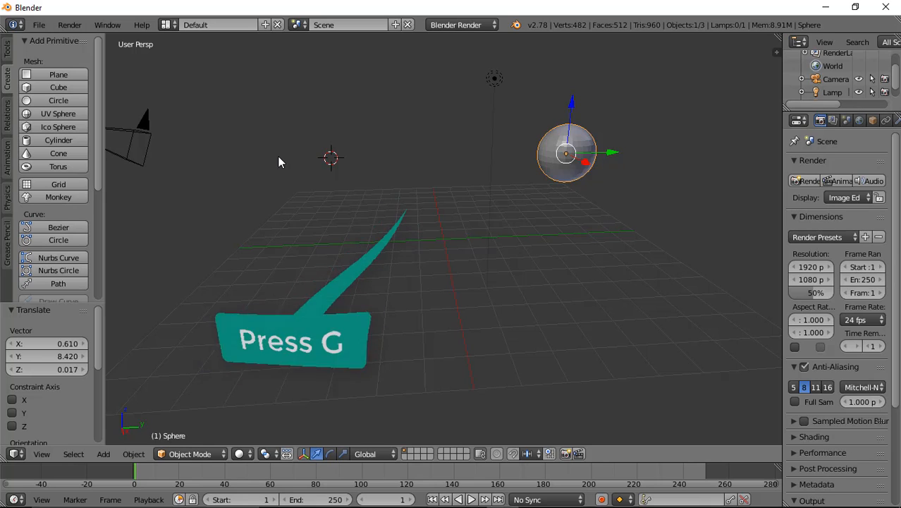
pyautogui.press('g')
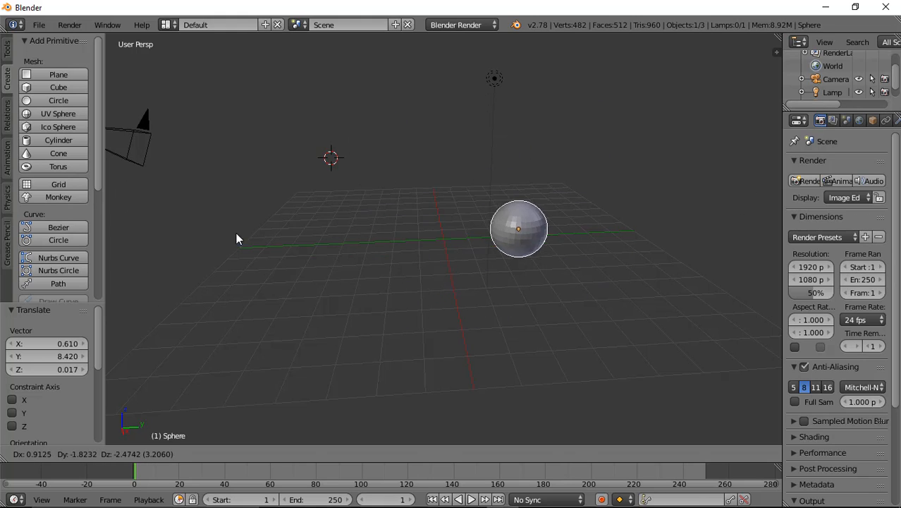
pyautogui.rightClick(194, 213)
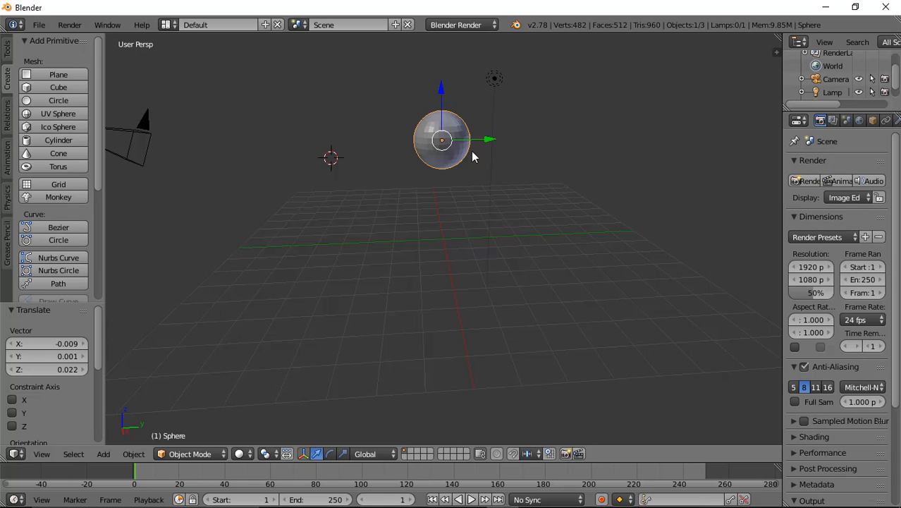
# Step: Orbit the view and move the sphere about 2 units down along the Z axis
pyautogui.press('super')
pyautogui.press('super')
pyautogui.click(590, 68)
pyautogui.moveTo(623, 112); pyautogui.dragTo(377, 135, button='middle')
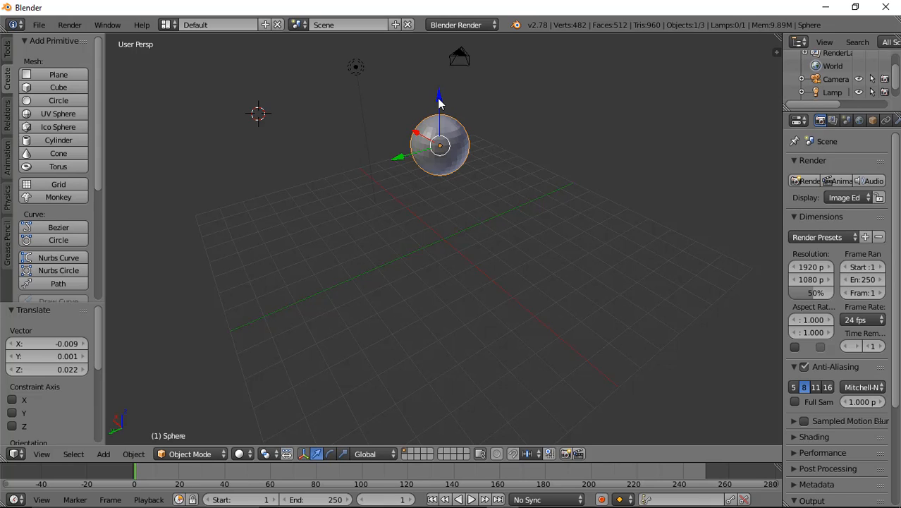
pyautogui.moveTo(439, 104); pyautogui.dragTo(446, 155)
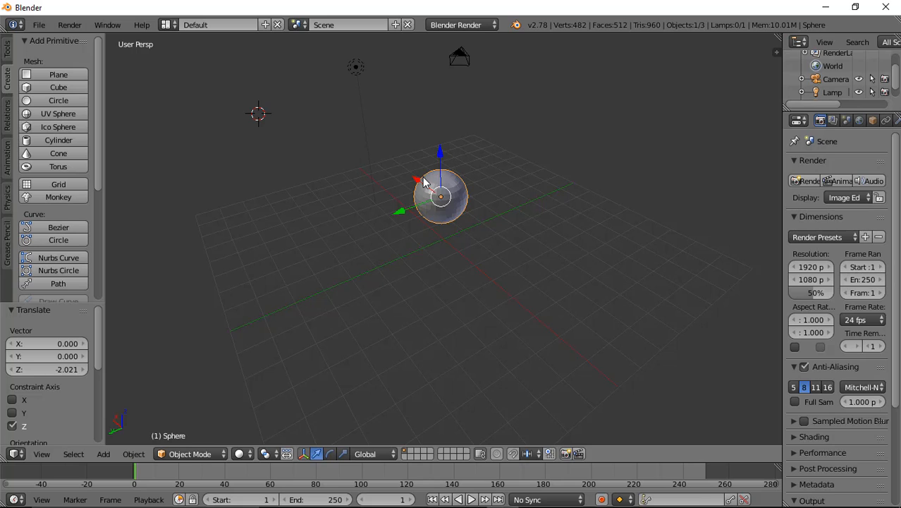
# Step: Move the sphere along the X axis, first about 0.24 units, then with Grab constrained to X to about -0.84
pyautogui.moveTo(419, 185)
pyautogui.mouseDown()
pyautogui.moveTo(392, 144)
pyautogui.moveTo(456, 268)
pyautogui.moveTo(305, 94)
pyautogui.moveTo(476, 302)
pyautogui.moveTo(416, 215)
pyautogui.moveTo(420, 228)
pyautogui.moveTo(434, 239)
pyautogui.moveTo(411, 190)
pyautogui.mouseUp()
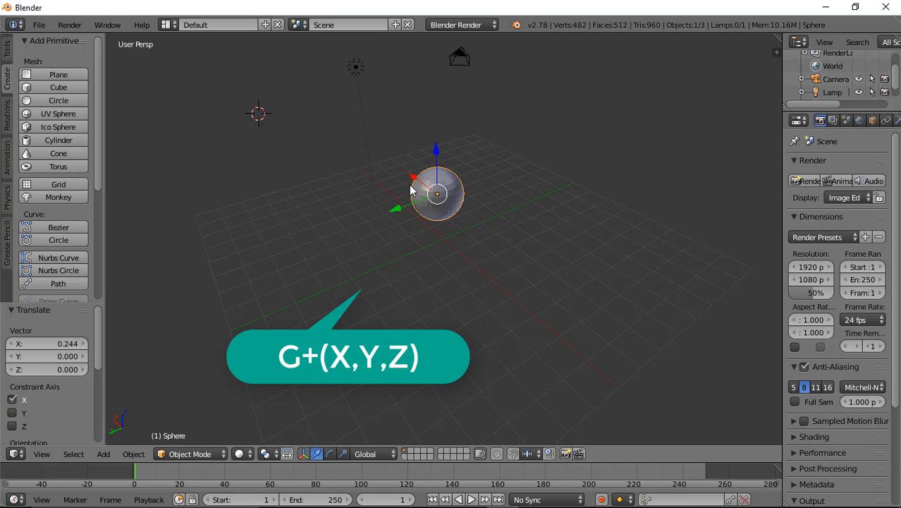
pyautogui.press('g')
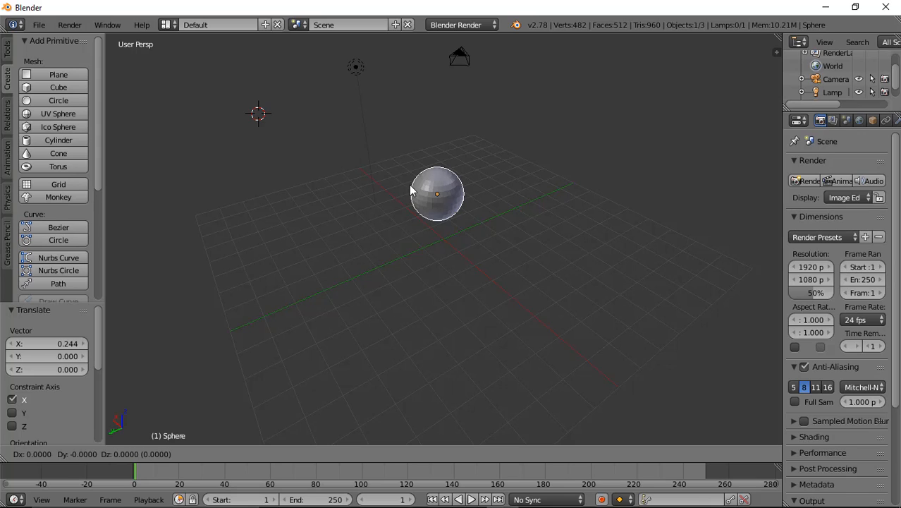
pyautogui.press('x')
pyautogui.press('x')
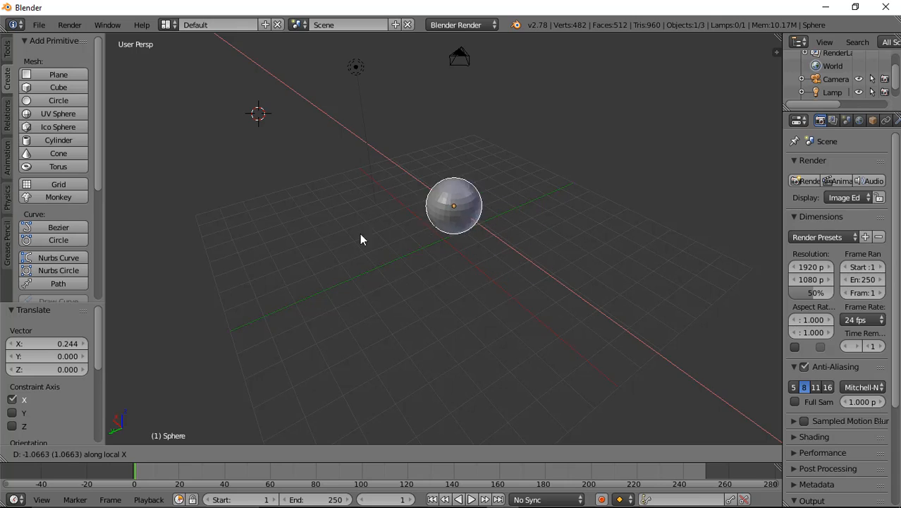
pyautogui.click(347, 304)
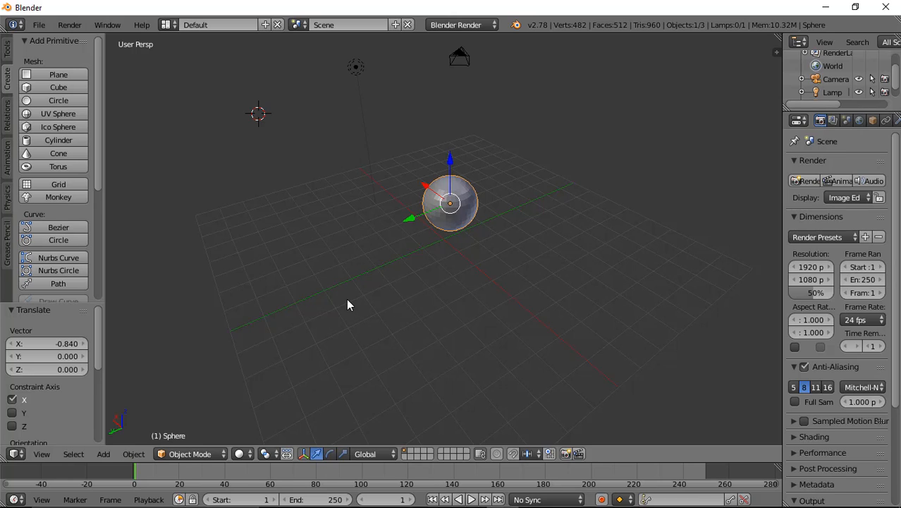
# Step: Scale the sphere up uniformly by about 1.89, then rescale it with the X axis constraint to about 1.14
pyautogui.press('s')
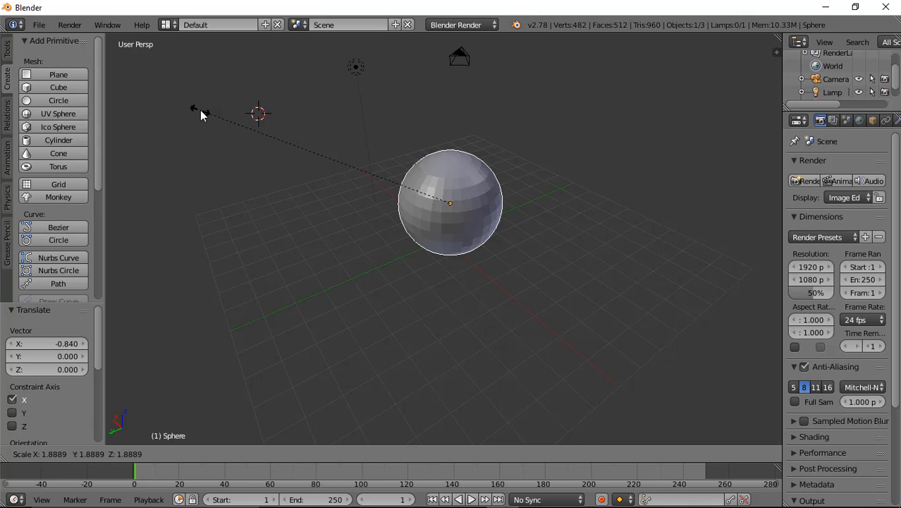
pyautogui.click(201, 115)
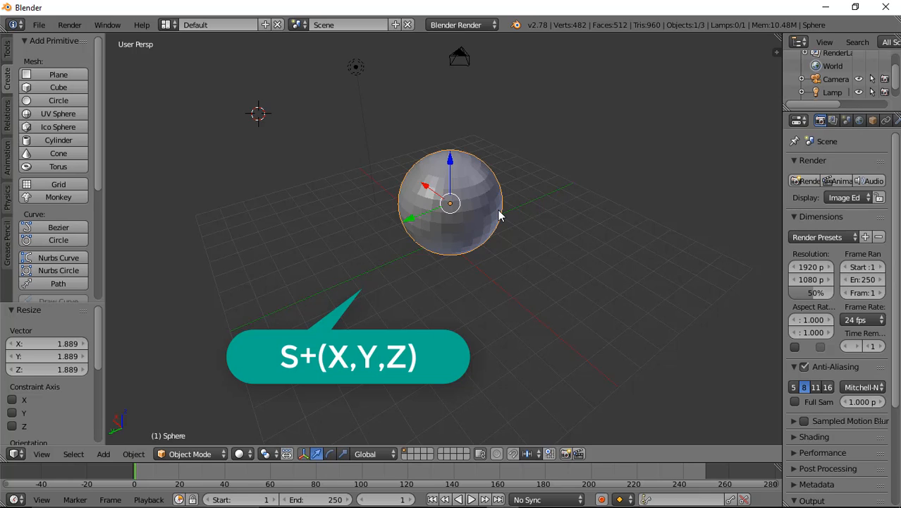
pyautogui.press('s')
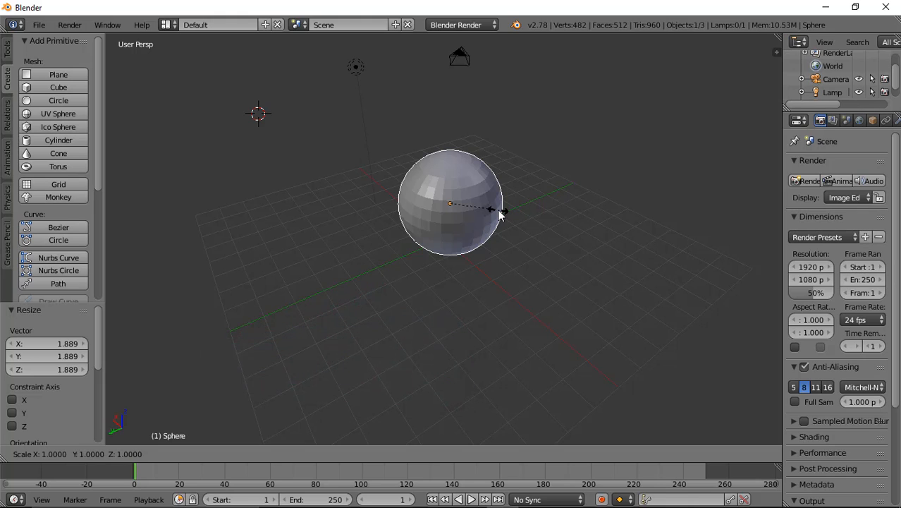
pyautogui.press('x')
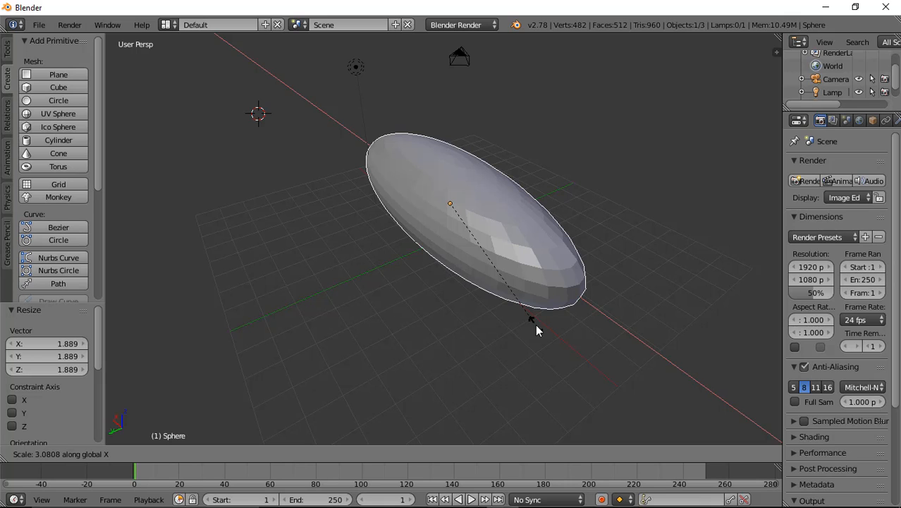
pyautogui.click(478, 248)
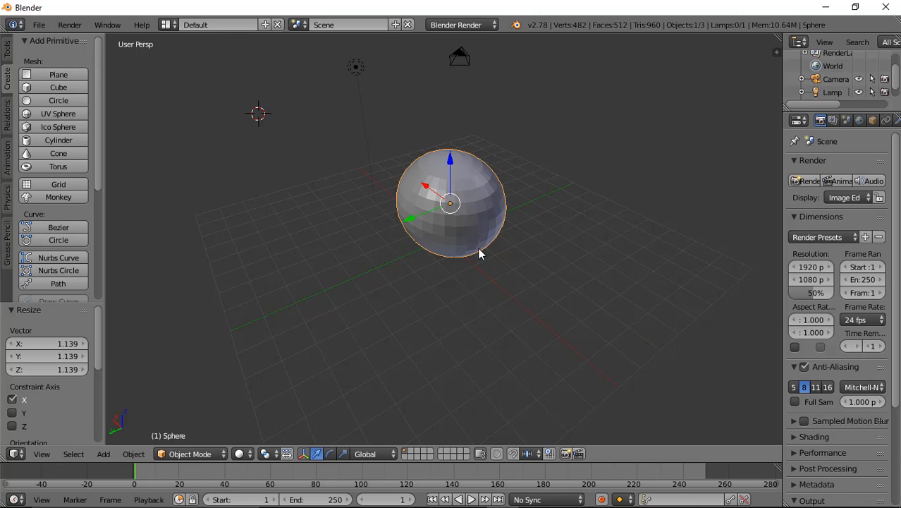
# Step: Rotate the sphere freely around the view axis
pyautogui.press('s')
pyautogui.press('y')
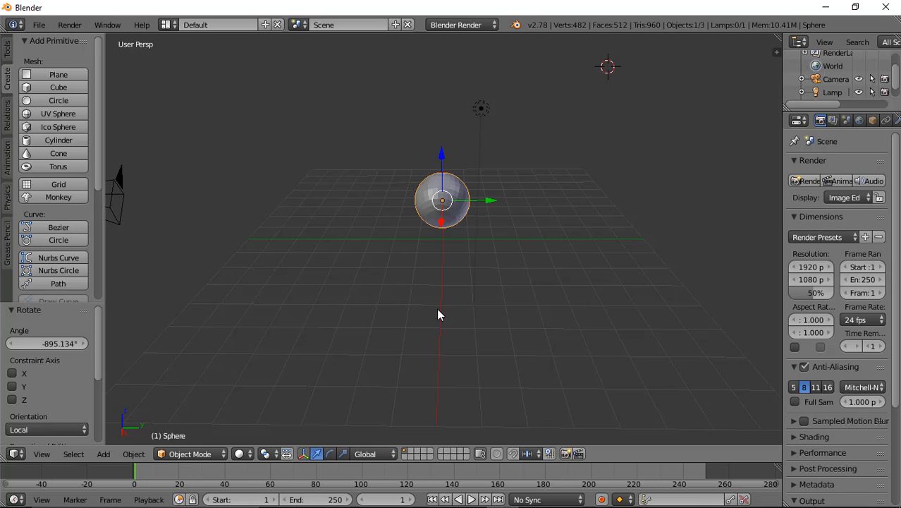
pyautogui.press('r')
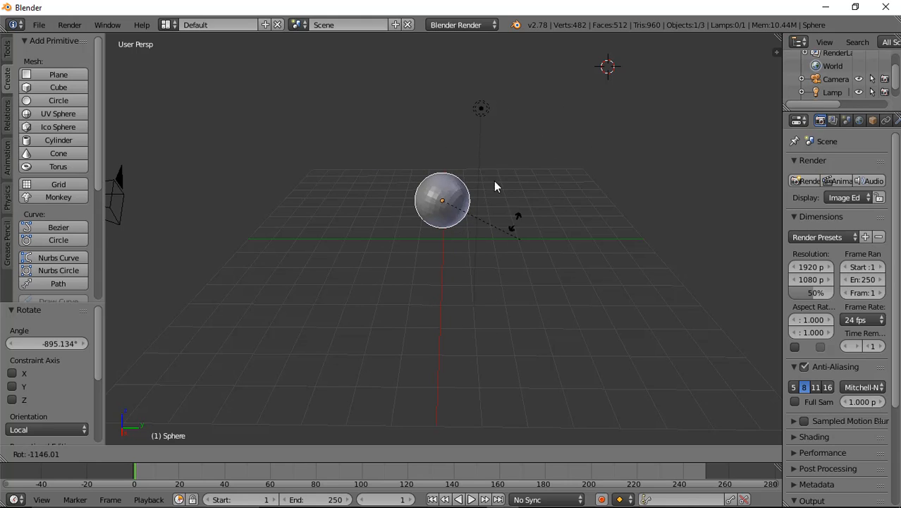
pyautogui.click(363, 181)
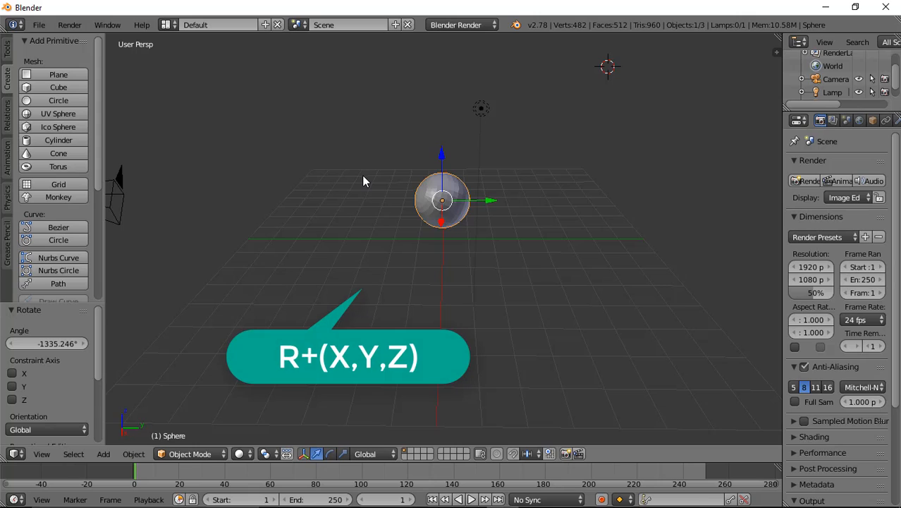
# Step: Rotate the sphere with trackball rotation by about 64° and 37°
pyautogui.press('r')
pyautogui.press('r')
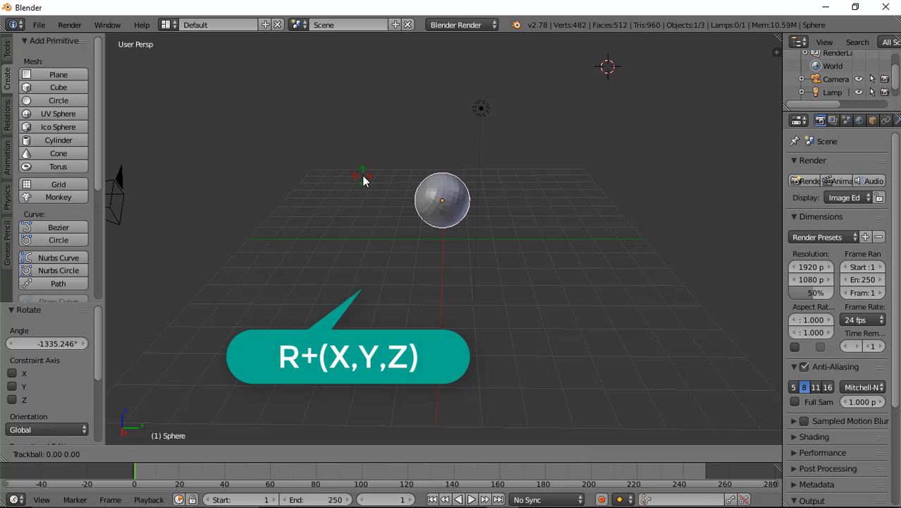
pyautogui.press('r')
pyautogui.press('r')
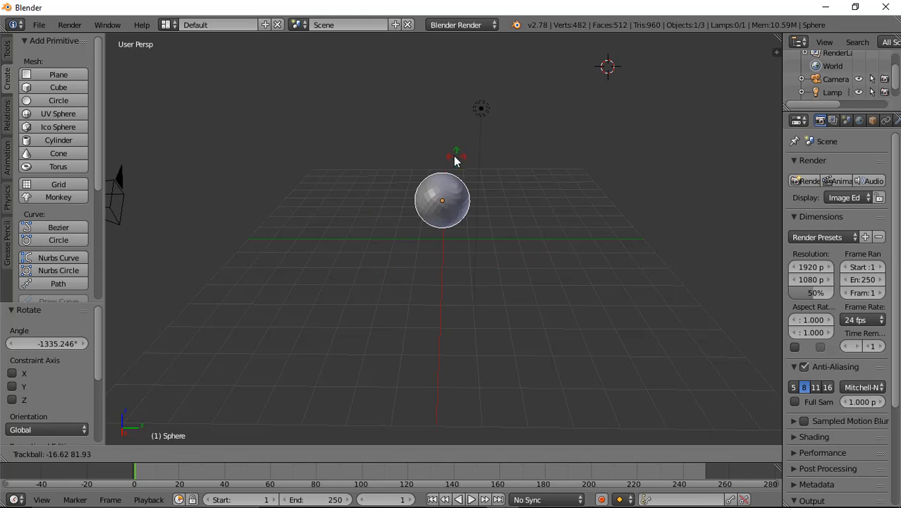
pyautogui.click(404, 248)
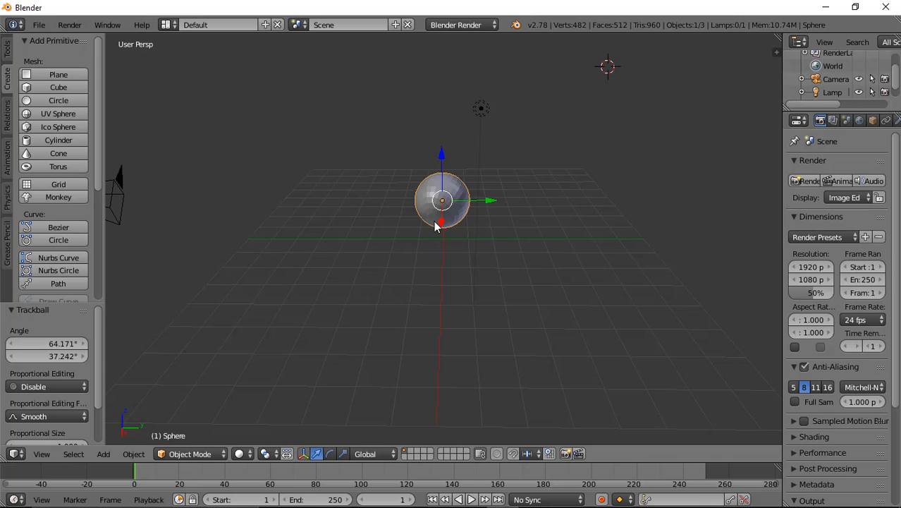
# Step: Delete the sphere and add a cube primitive
pyautogui.press('x')
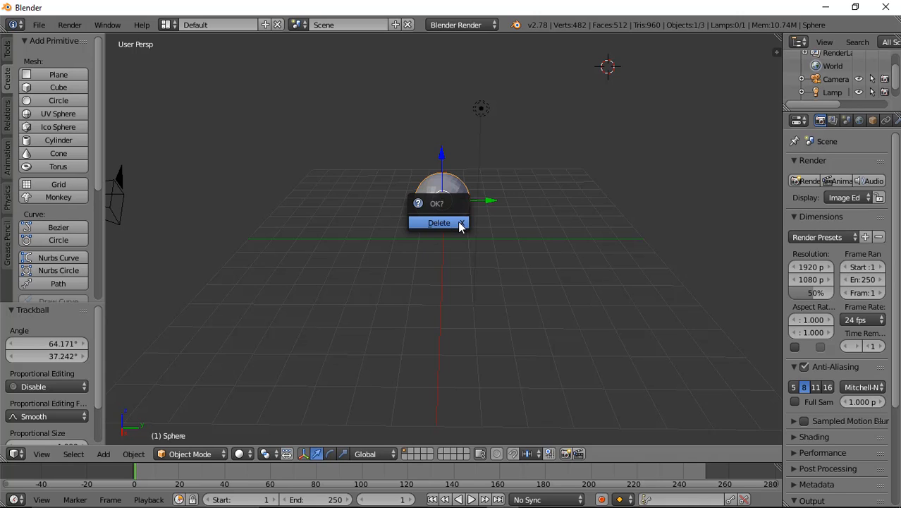
pyautogui.click(440, 223)
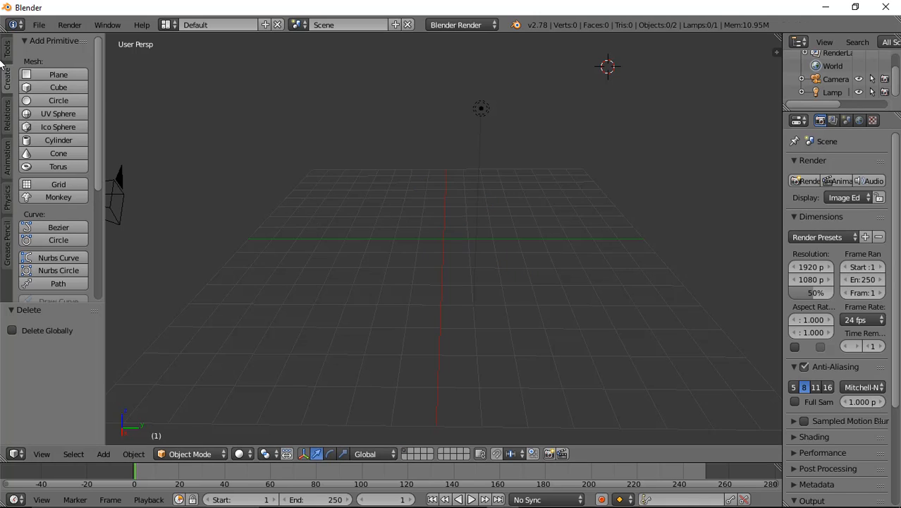
pyautogui.click(48, 89)
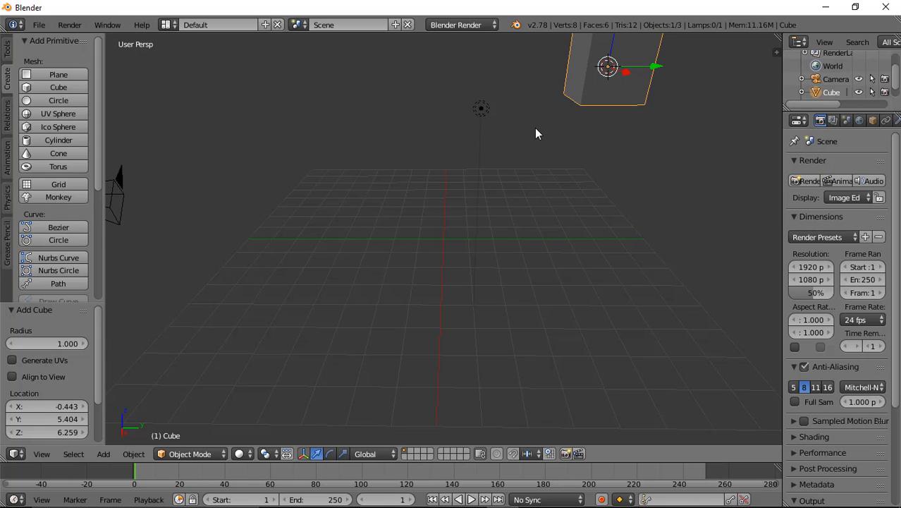
# Step: Place the 3D cursor at the grid centre and replace the misplaced cube with a new cube added there
pyautogui.click(441, 240)
pyautogui.press('x')
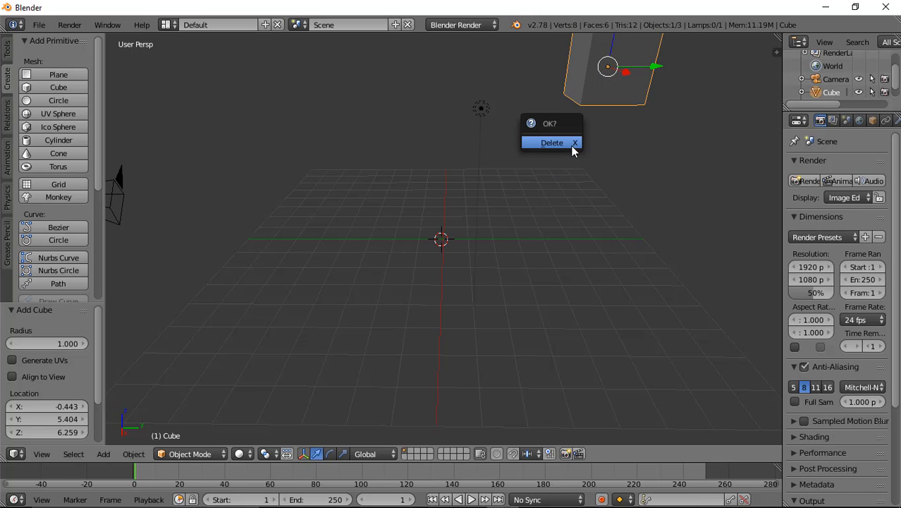
pyautogui.click(571, 145)
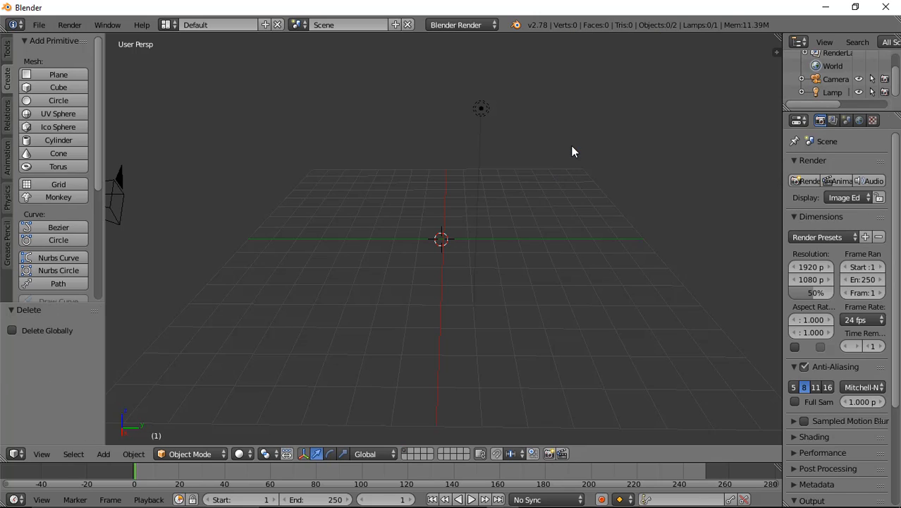
pyautogui.click(41, 87)
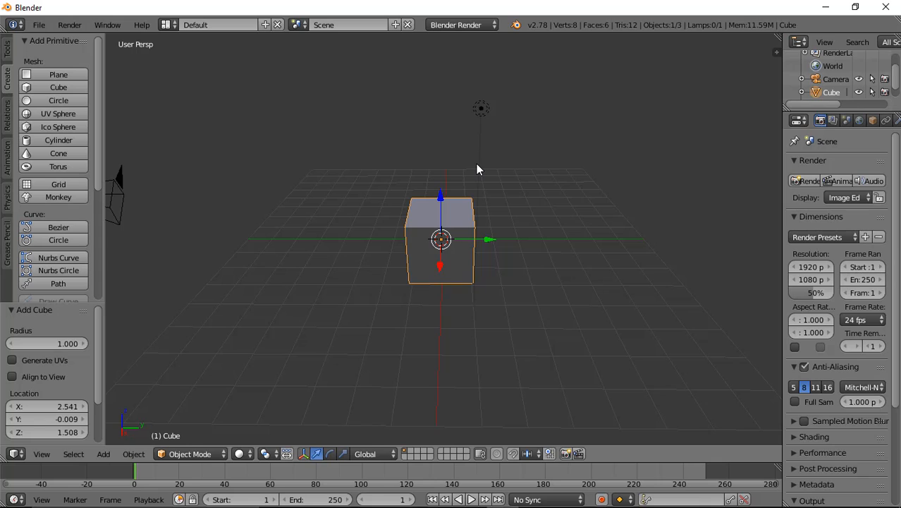
# Step: Rotate the new cube freely around the view axis
pyautogui.press('r')
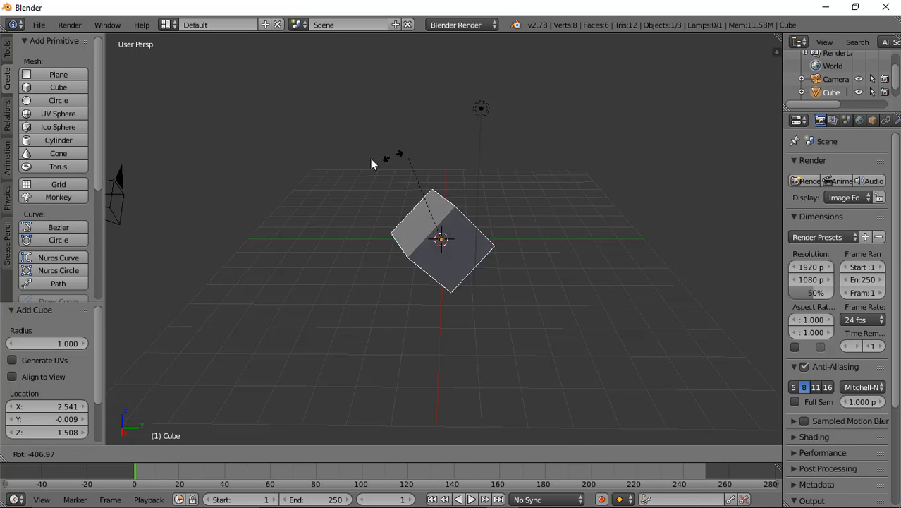
pyautogui.click(530, 238)
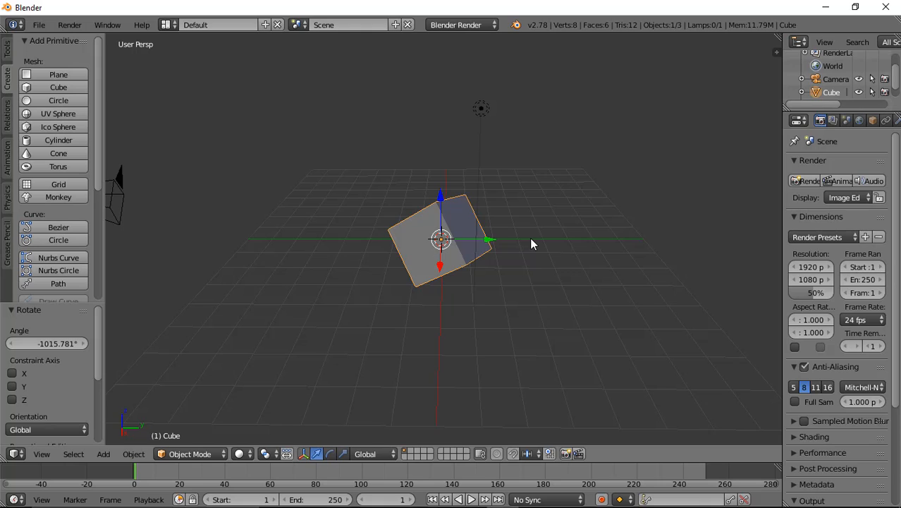
# Step: Rotate the cube with trackball rotation by about 2° and -13°
pyautogui.press('r')
pyautogui.press('r')
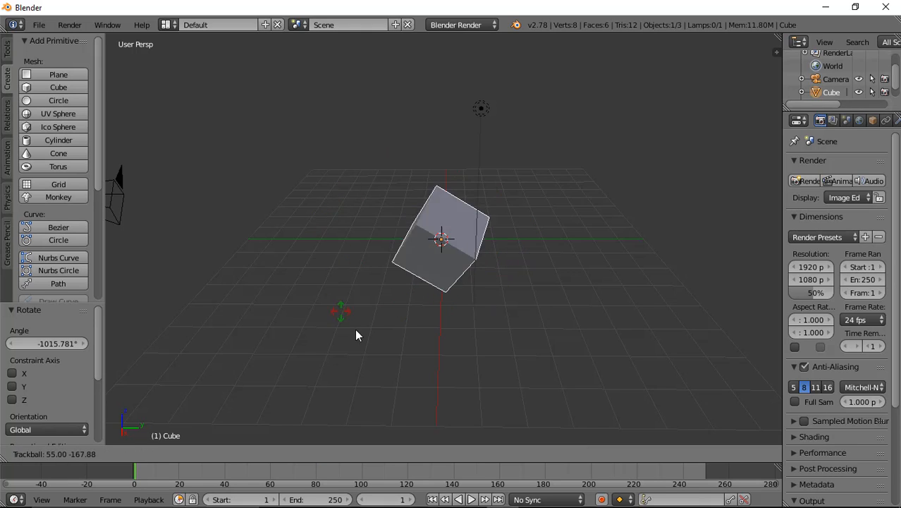
pyautogui.click(516, 242)
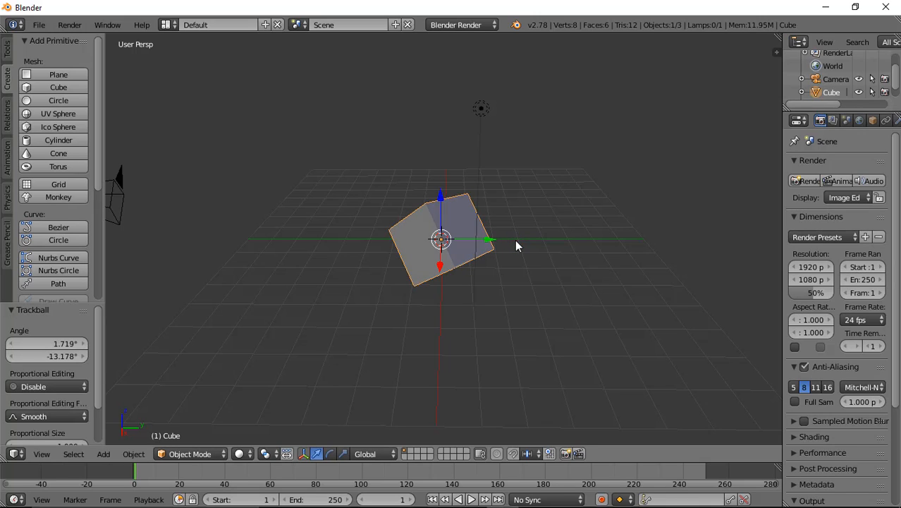
# Step: Trackball-rotate the cube again by about 75° and -103°
pyautogui.press('r')
pyautogui.press('r')
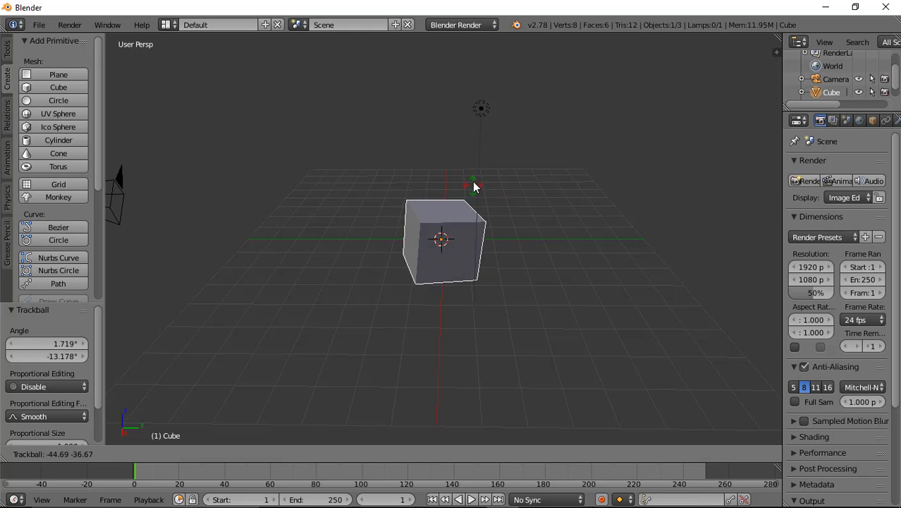
pyautogui.click(396, 327)
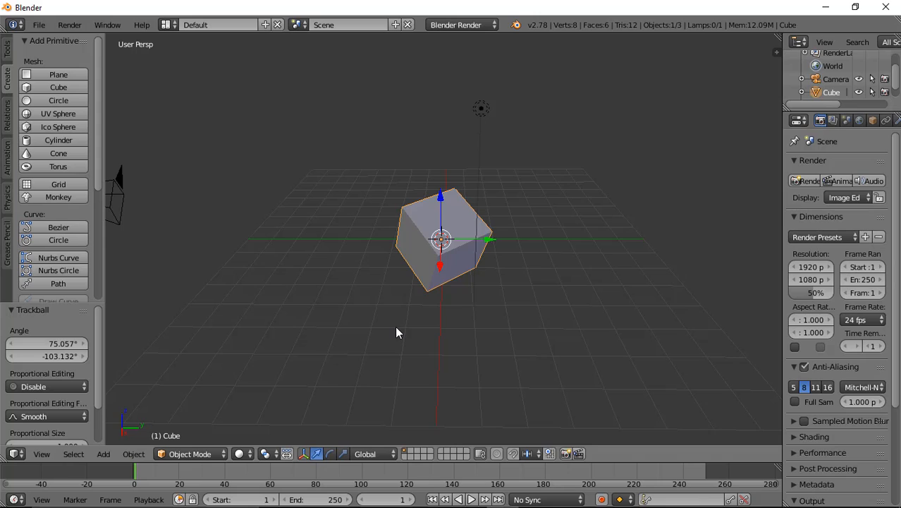
# Step: Start a 45° rotation of the cube, switch it to trackball and enter 4570° as the angle
pyautogui.write('r45')
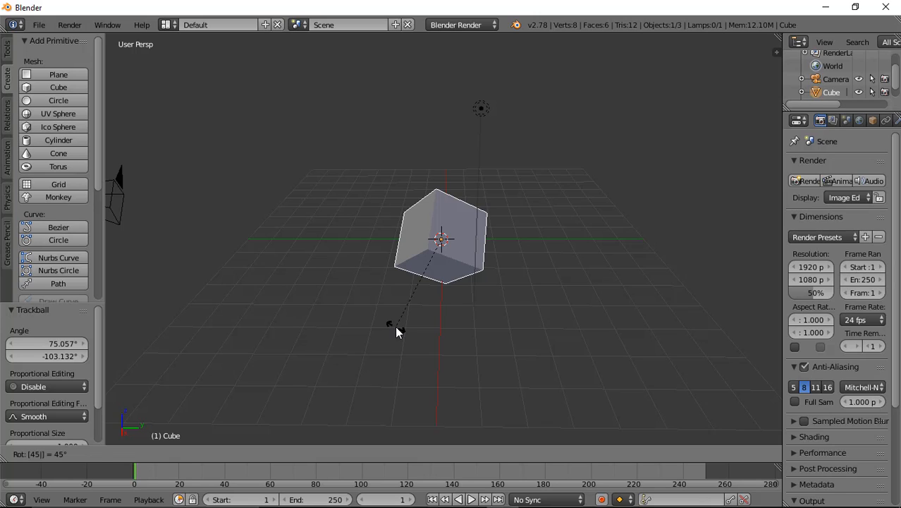
pyautogui.write('r')
pyautogui.write('70')
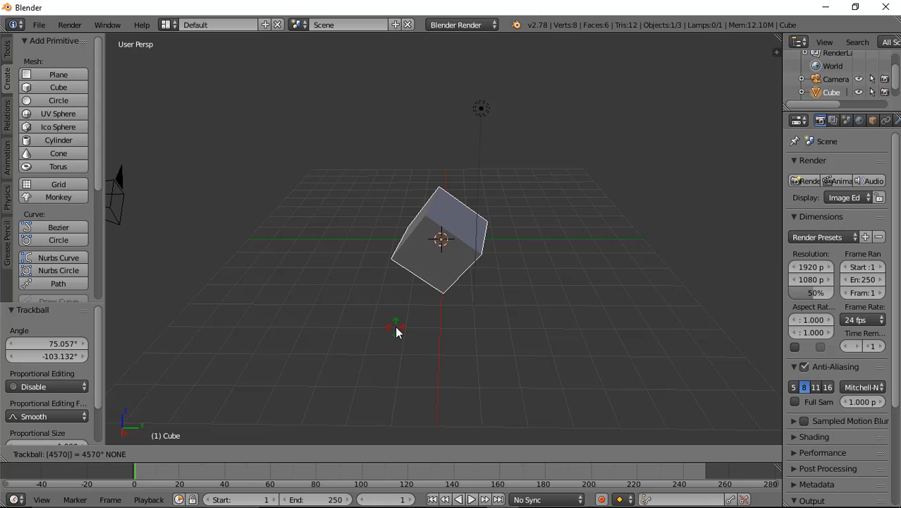
pyautogui.press('Return')
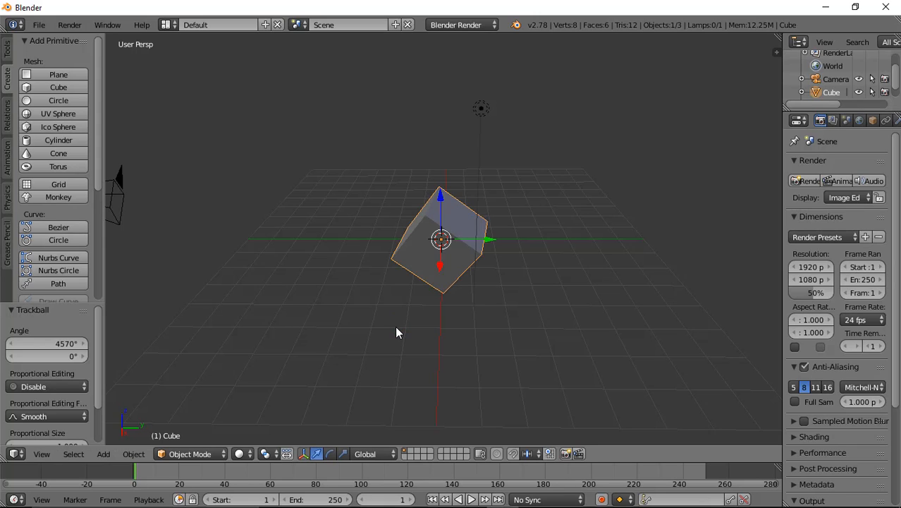
# Step: Move the cube freely, and slide it slightly along the X axis with the translate manipulator arrow
pyautogui.moveTo(324, 245); pyautogui.dragTo(479, 266, button='middle')
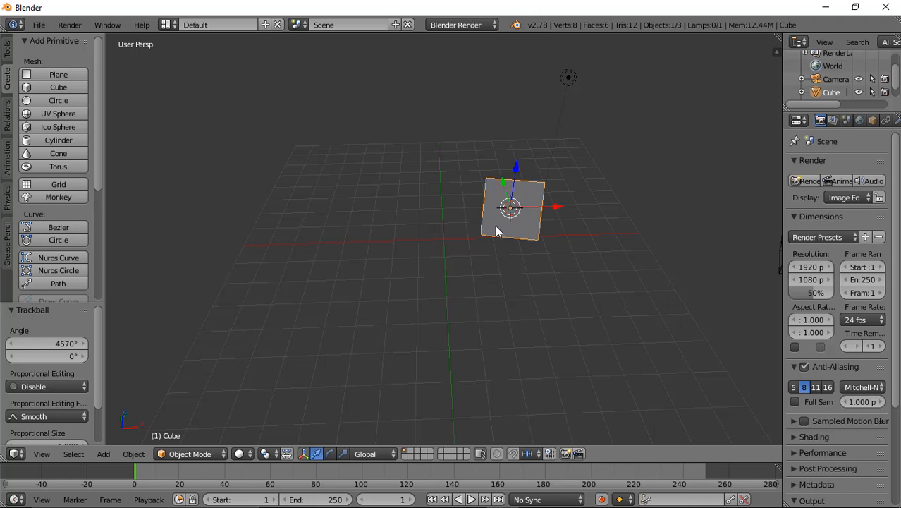
pyautogui.press('g')
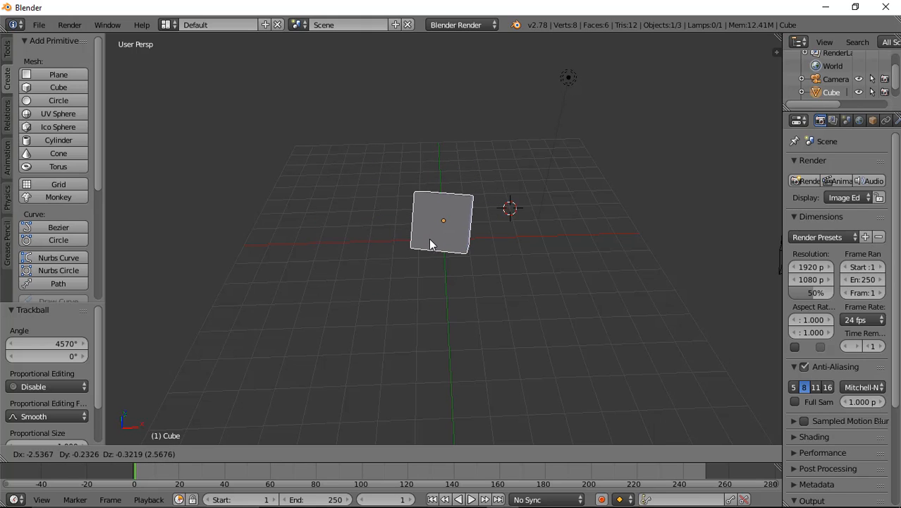
pyautogui.click(430, 241)
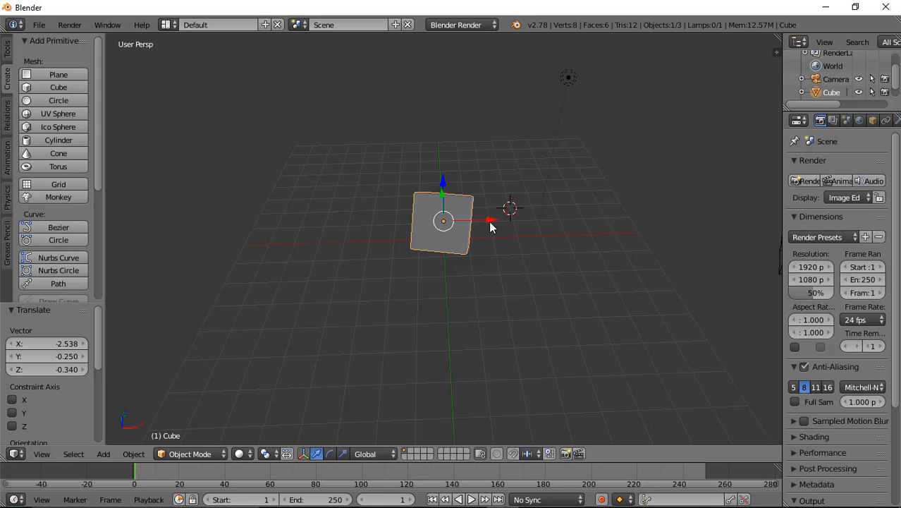
pyautogui.moveTo(487, 218); pyautogui.dragTo(490, 241)
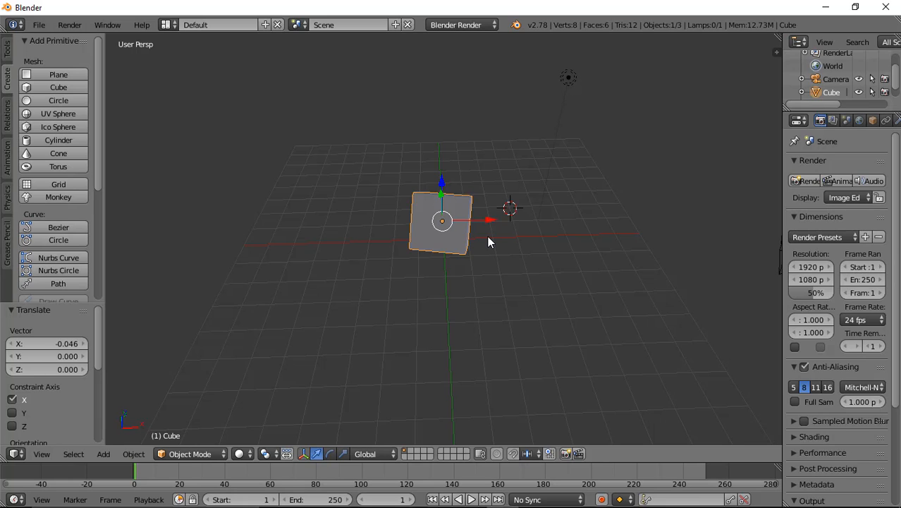
# Step: Scale the cube up uniformly to about 2.07 and rotate it freely around the view axis
pyautogui.press('s')
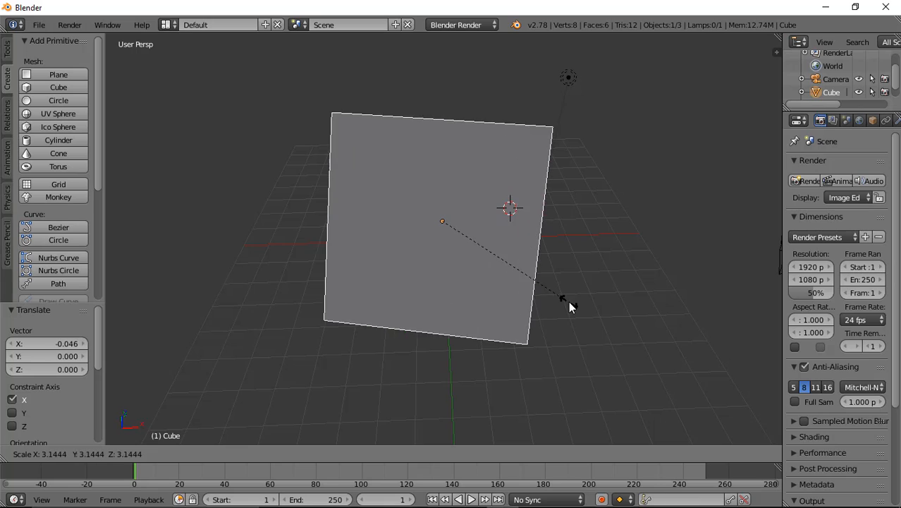
pyautogui.click(515, 289)
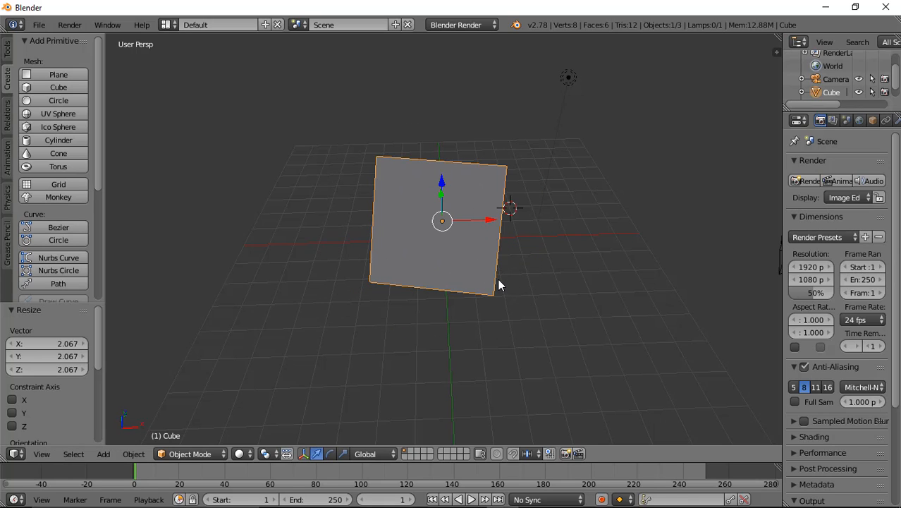
pyautogui.press('r')
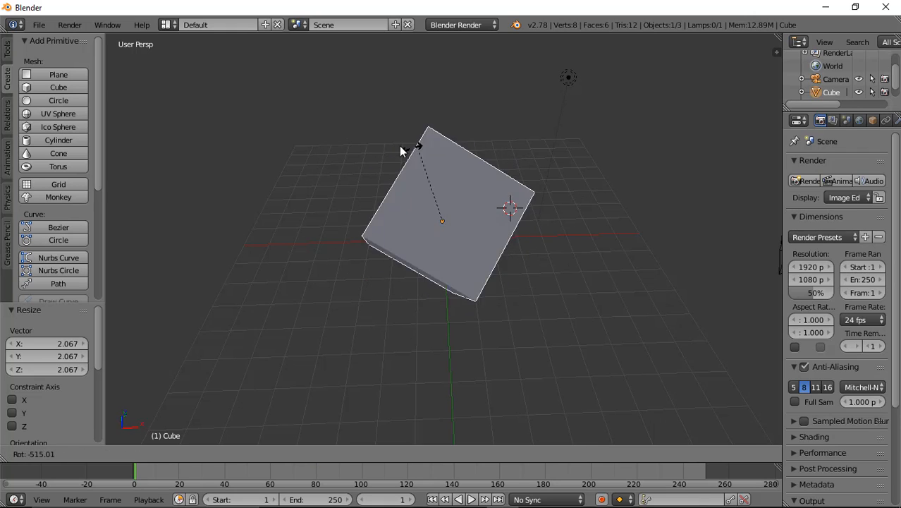
pyautogui.click(594, 289)
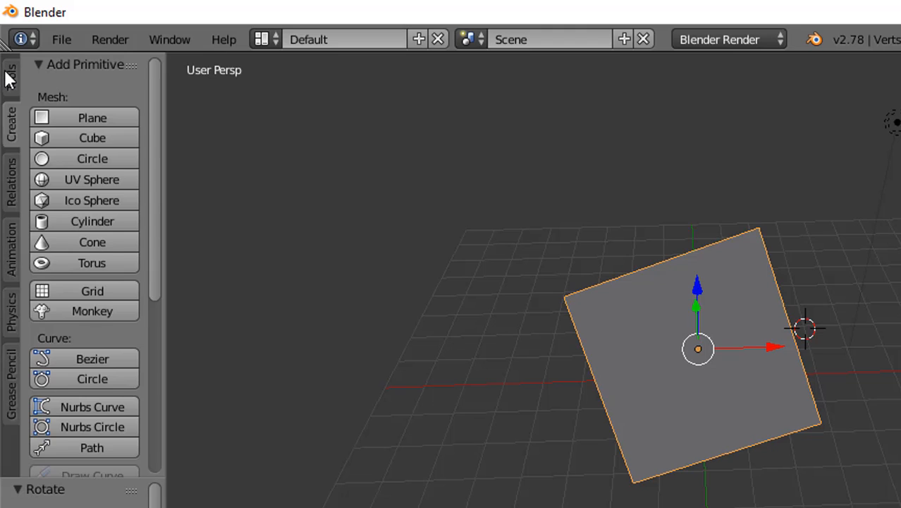
# Step: Switch the transform manipulator to scale mode and scale the cube along X to about 0.8 with its red handle
pyautogui.click(9, 74)
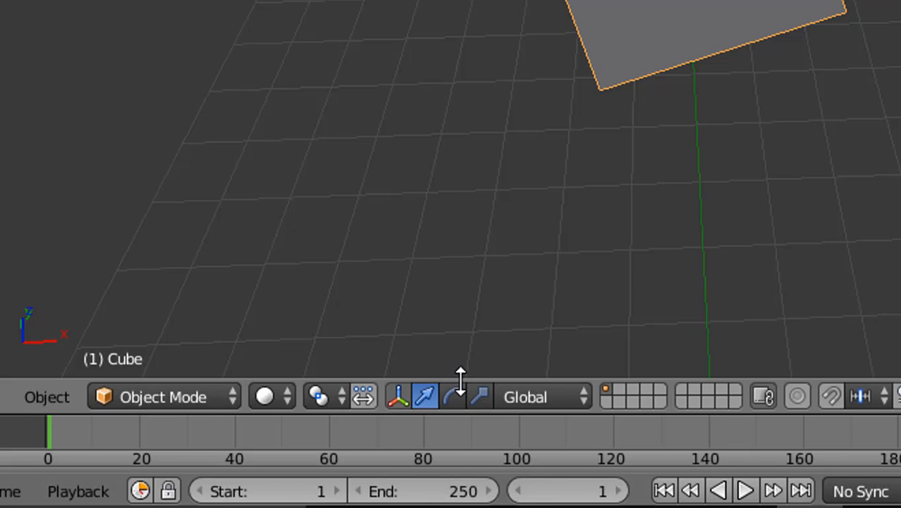
pyautogui.click(453, 397)
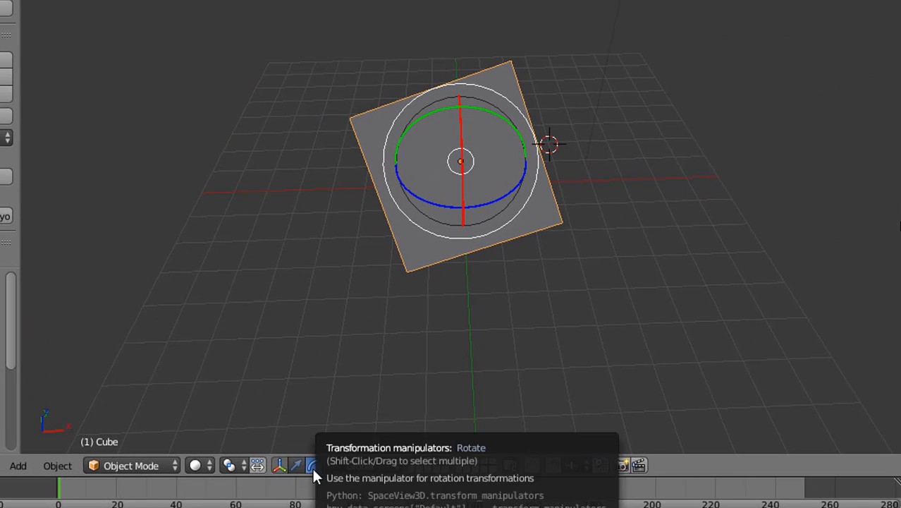
pyautogui.click(334, 465)
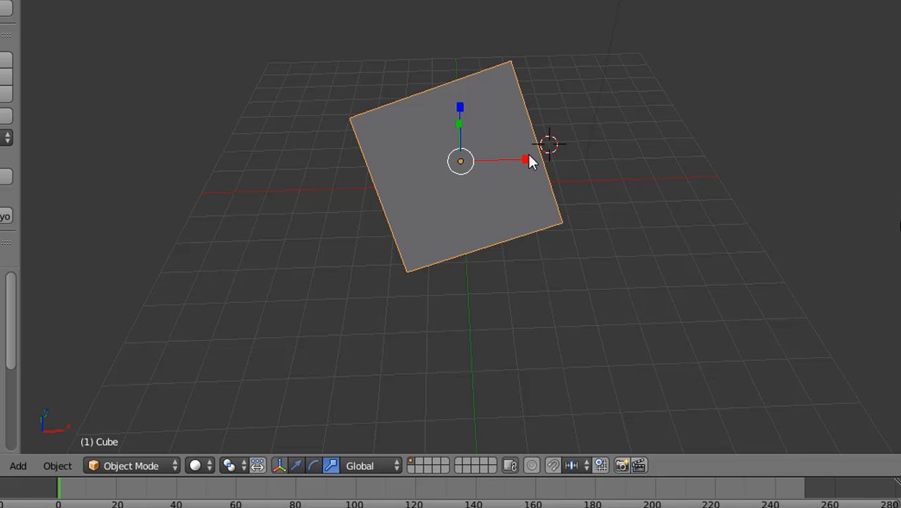
pyautogui.moveTo(526, 165); pyautogui.dragTo(501, 191)
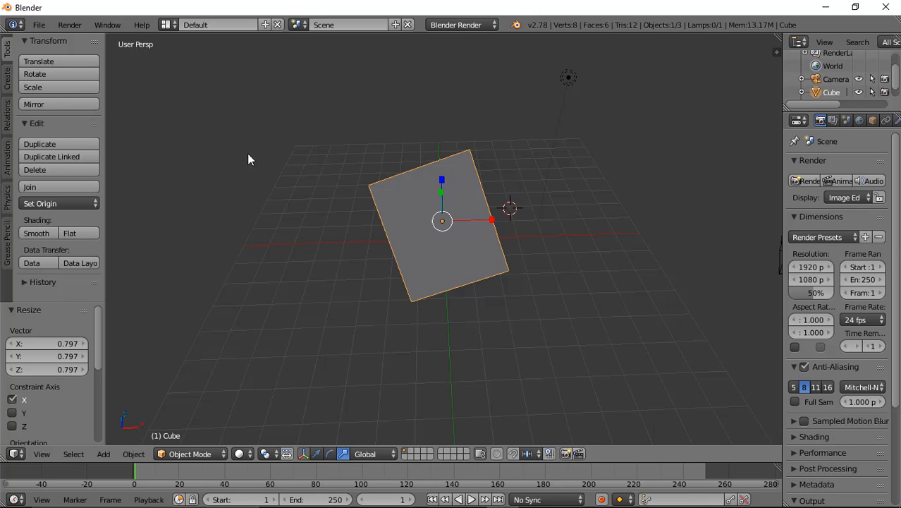
# Step: Switch to the rotate manipulator and rotate the cube with its rings, freely and around the Z and Y axes
pyautogui.click(316, 453)
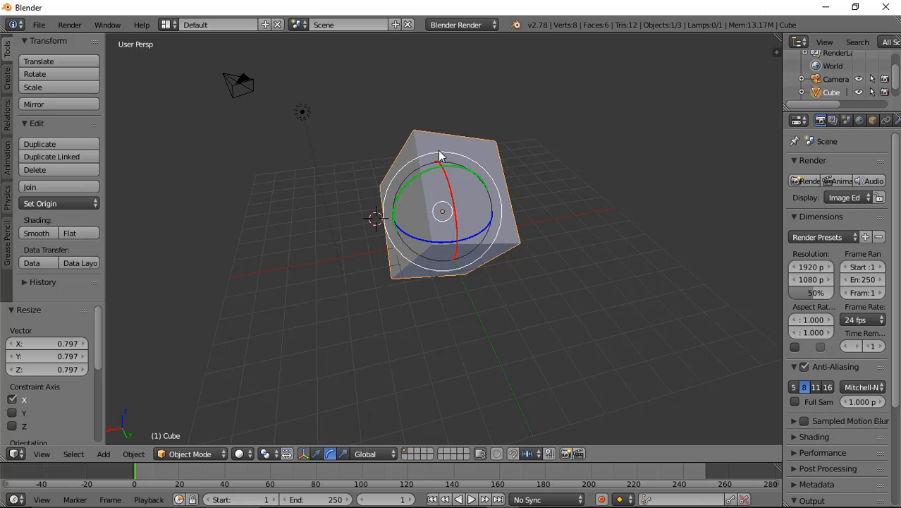
pyautogui.moveTo(439, 153); pyautogui.dragTo(383, 132)
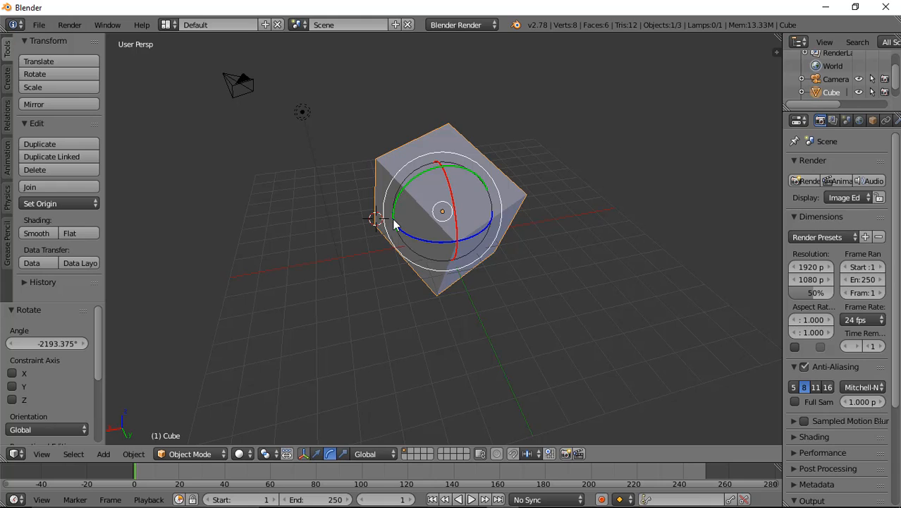
pyautogui.moveTo(395, 225); pyautogui.dragTo(490, 167)
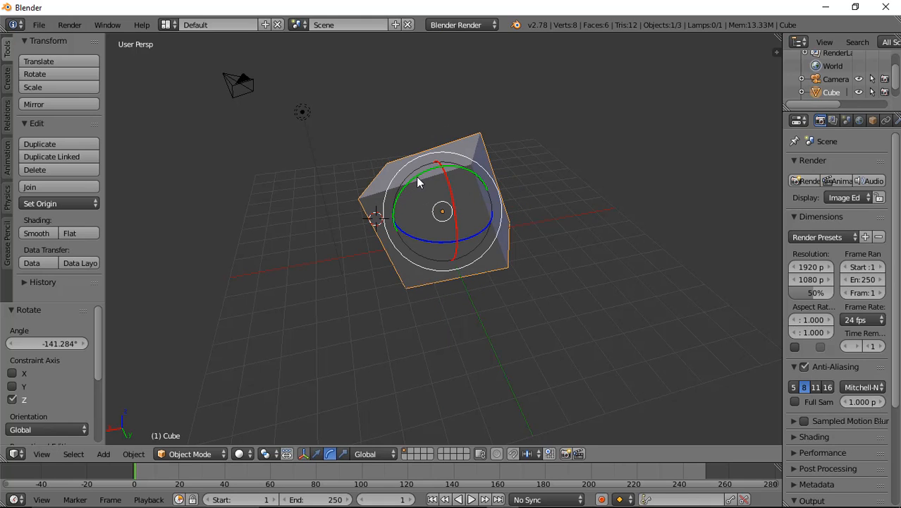
pyautogui.moveTo(416, 176); pyautogui.dragTo(462, 181)
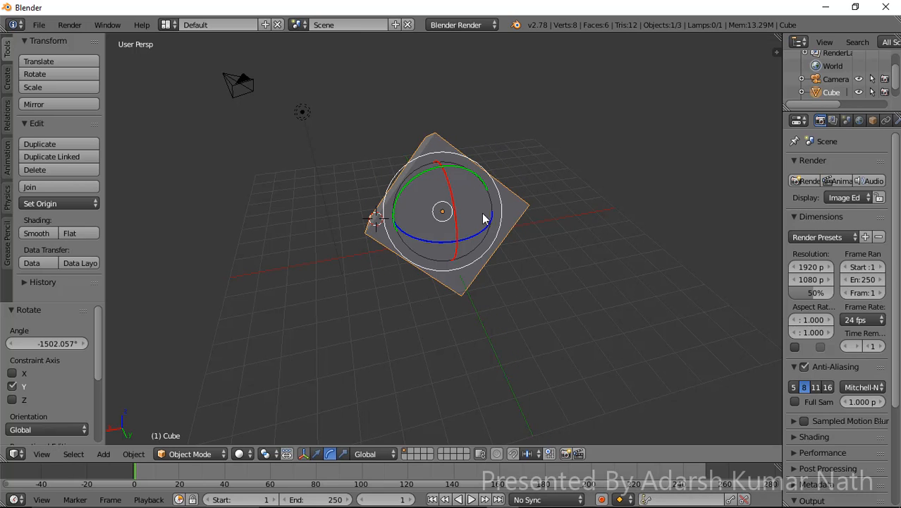
pyautogui.moveTo(411, 236); pyautogui.dragTo(392, 145)
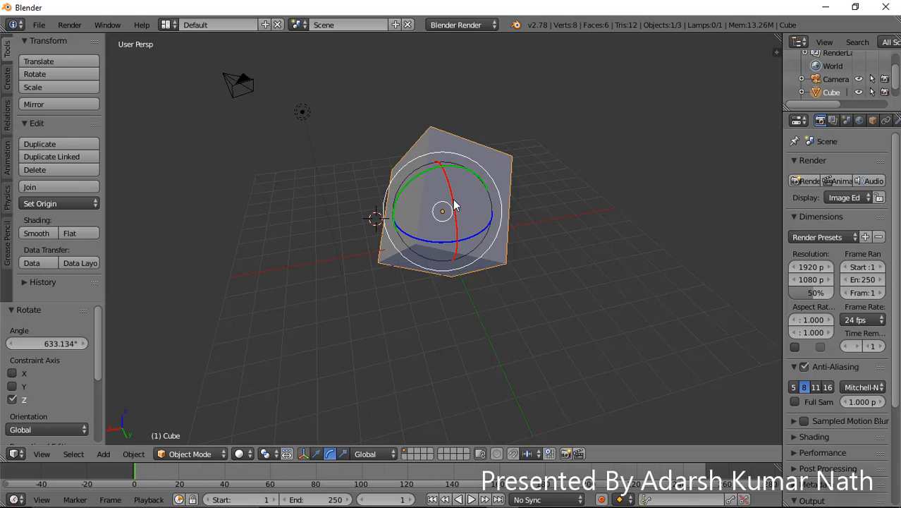